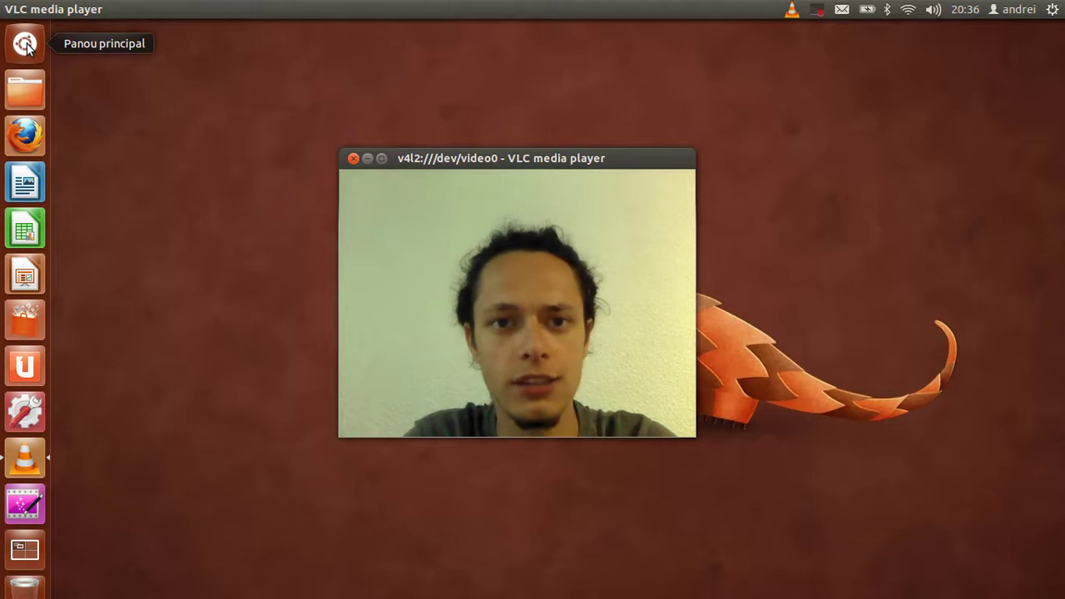
Step: Browse the Dash's applications lens, filter it by the Internet and Media types, and clear both filters
{"action": "left_click", "coordinate": [25, 44]}
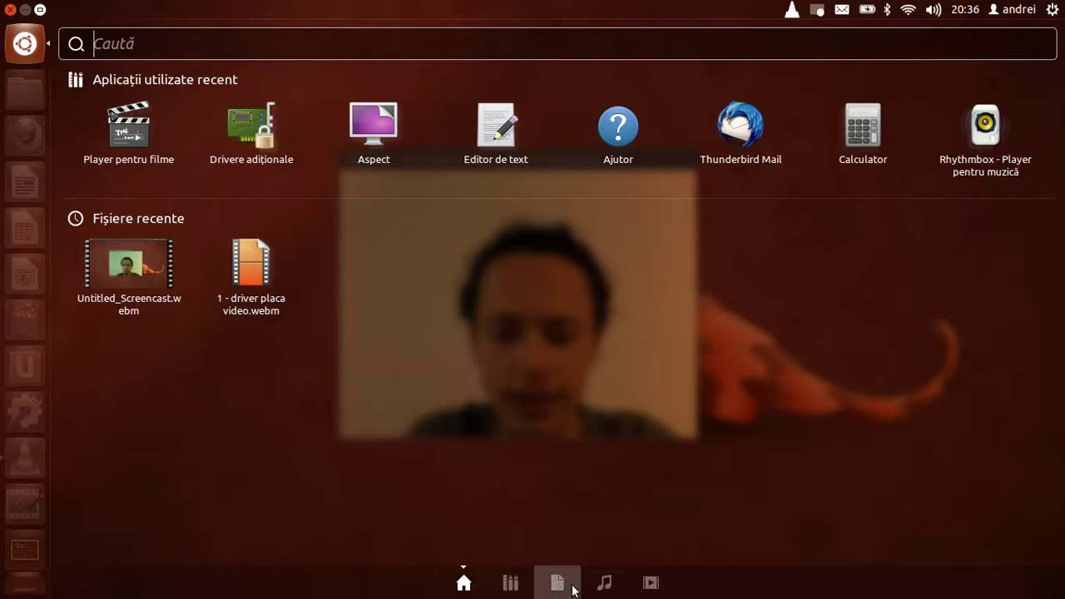
{"action": "left_click", "coordinate": [508, 584]}
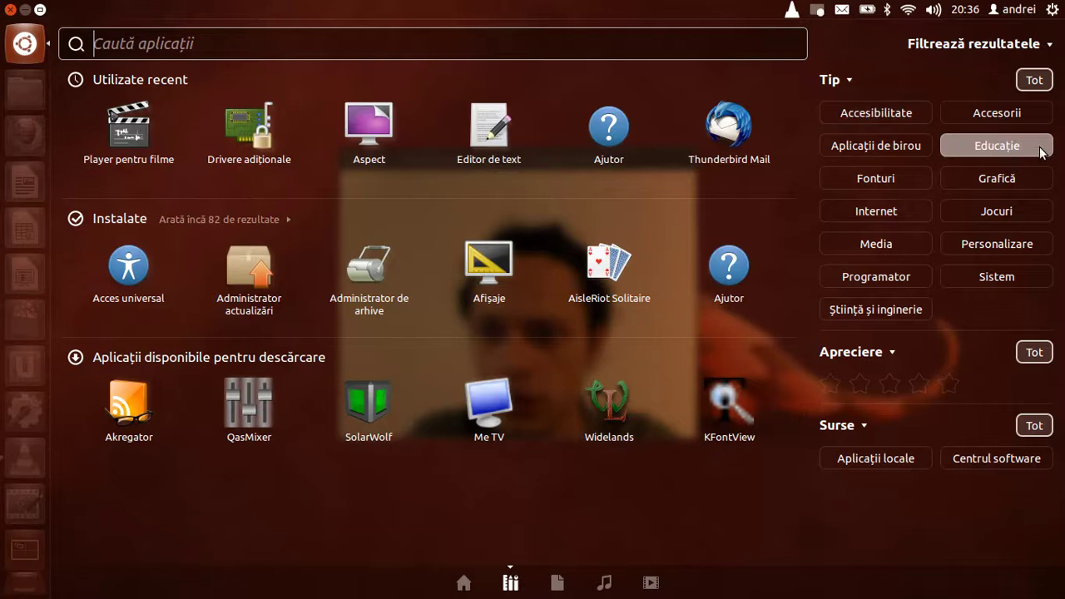
{"action": "left_click", "coordinate": [879, 212]}
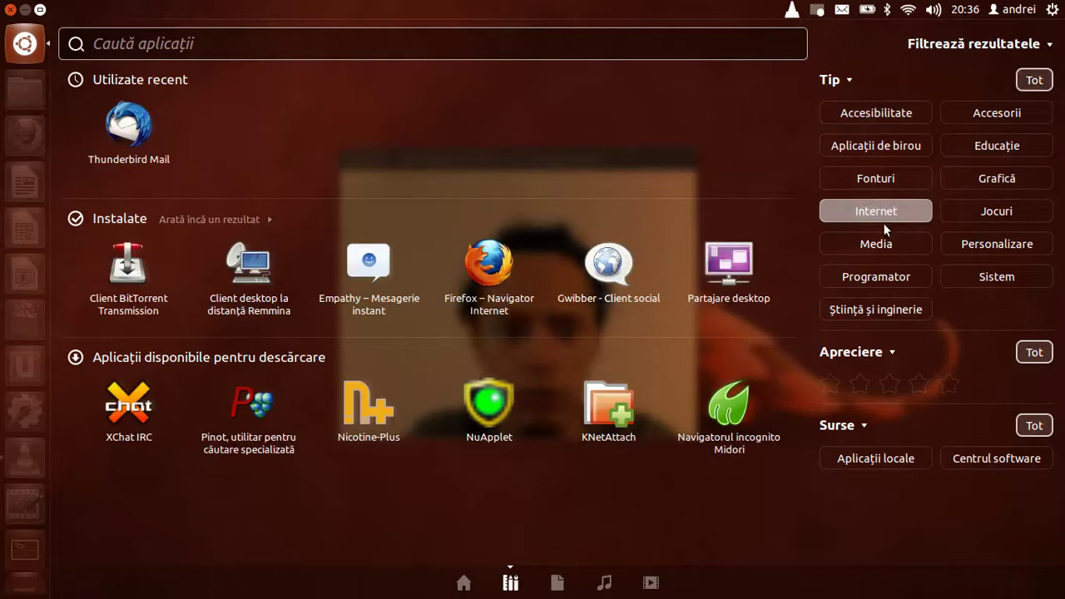
{"action": "left_click", "coordinate": [889, 243]}
{"action": "left_click", "coordinate": [871, 214]}
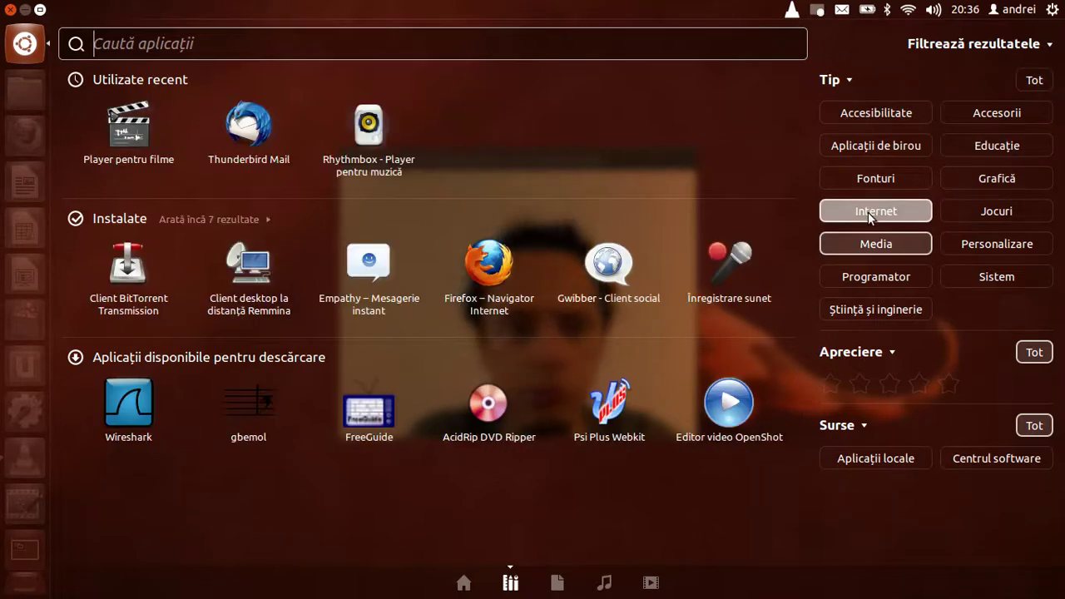
{"action": "left_click", "coordinate": [873, 215]}
{"action": "left_click", "coordinate": [899, 247]}
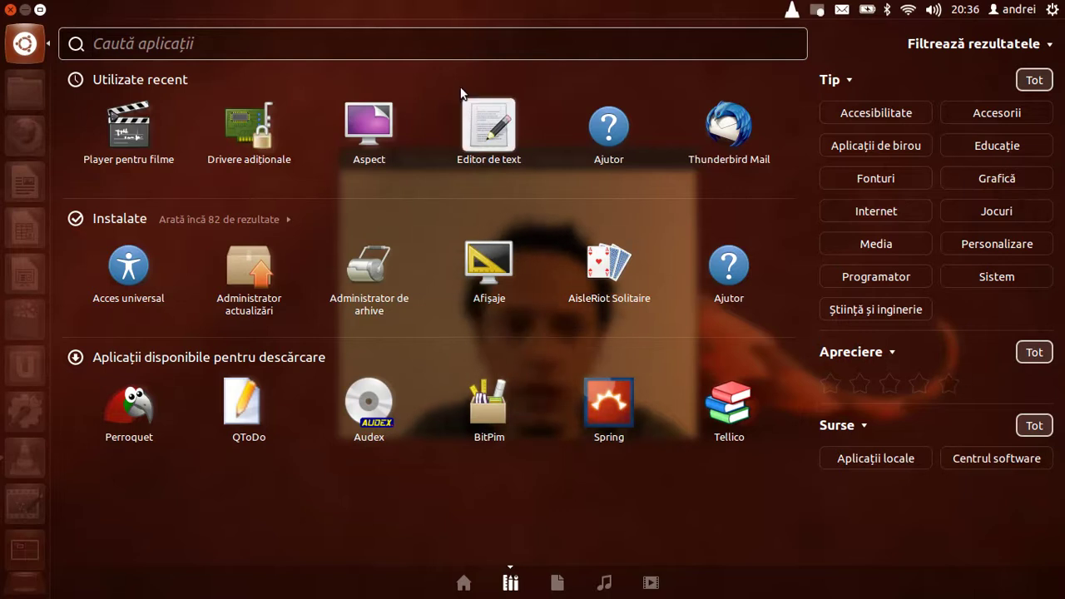
Step: Search the applications lens for "centrul" and clear the search
{"action": "type", "text": "centrul"}
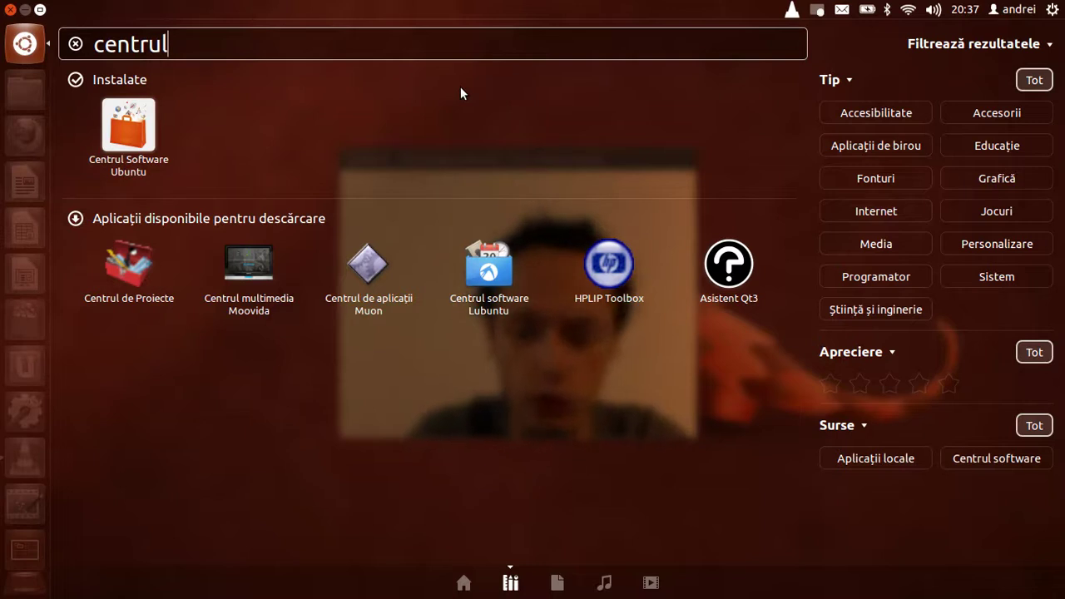
{"action": "key", "text": "BackSpace"}
{"action": "key", "text": "BackSpace"}
{"action": "key", "text": "BackSpace"}
{"action": "key", "text": "BackSpace"}
{"action": "key", "text": "BackSpace"}
{"action": "key", "text": "BackSpace"}
{"action": "key", "text": "BackSpace"}
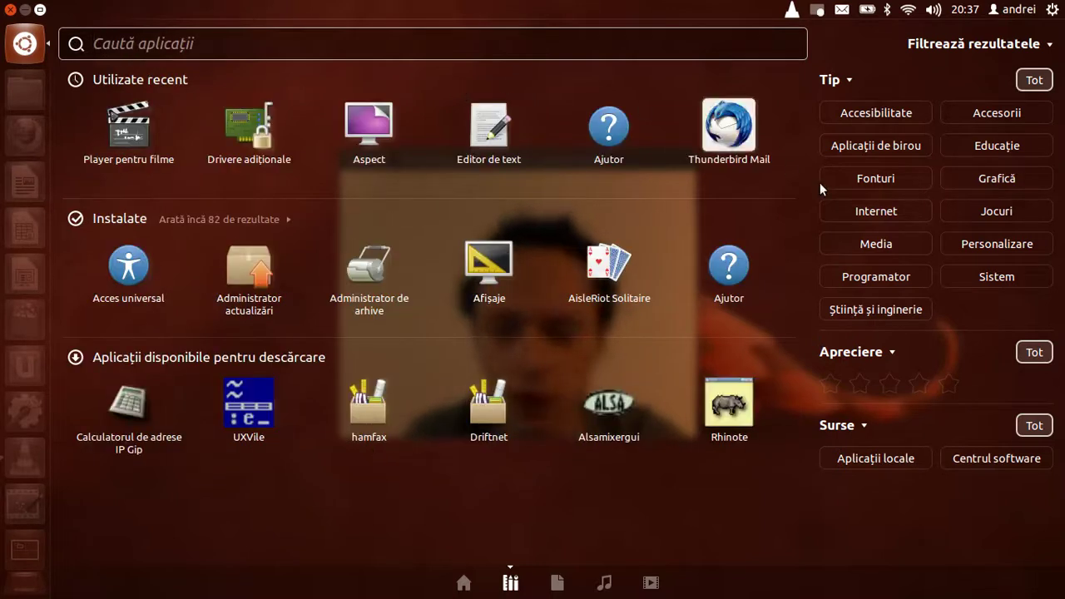
Step: Search the applications lens for "chrom" and clear the search
{"action": "left_click", "coordinate": [915, 312]}
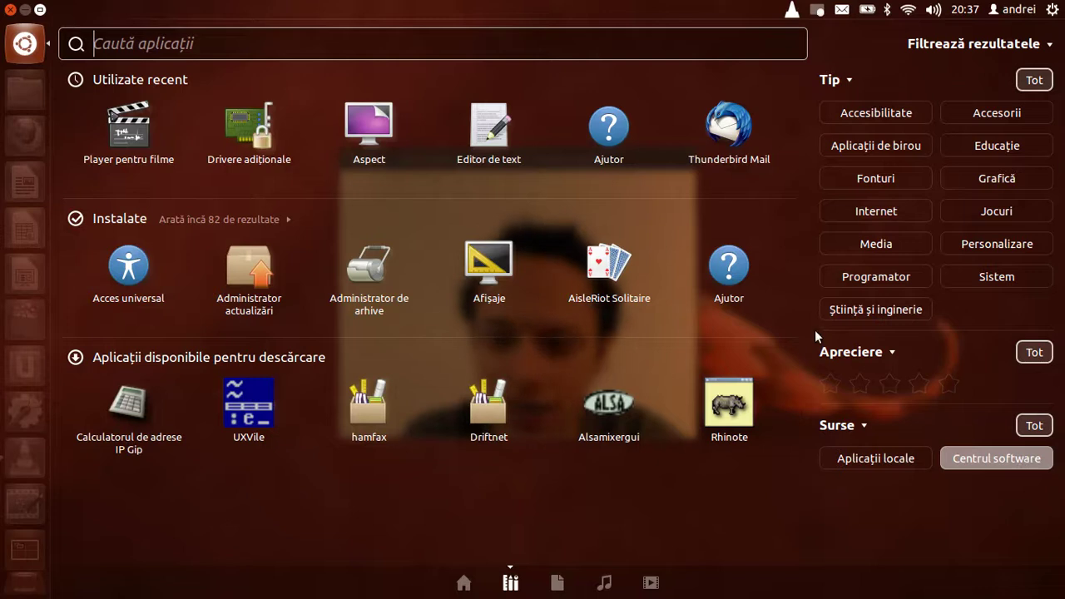
{"action": "type", "text": "chrom"}
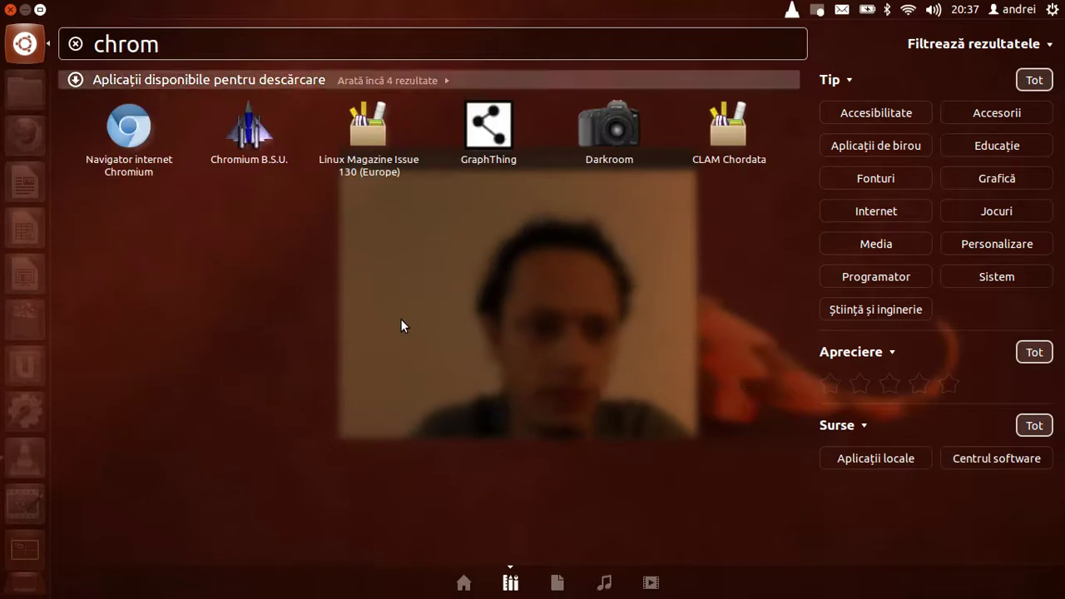
{"action": "key", "text": "BackSpace"}
{"action": "key", "text": "BackSpace"}
{"action": "key", "text": "BackSpace"}
{"action": "key", "text": "BackSpace"}
{"action": "key", "text": "BackSpace"}
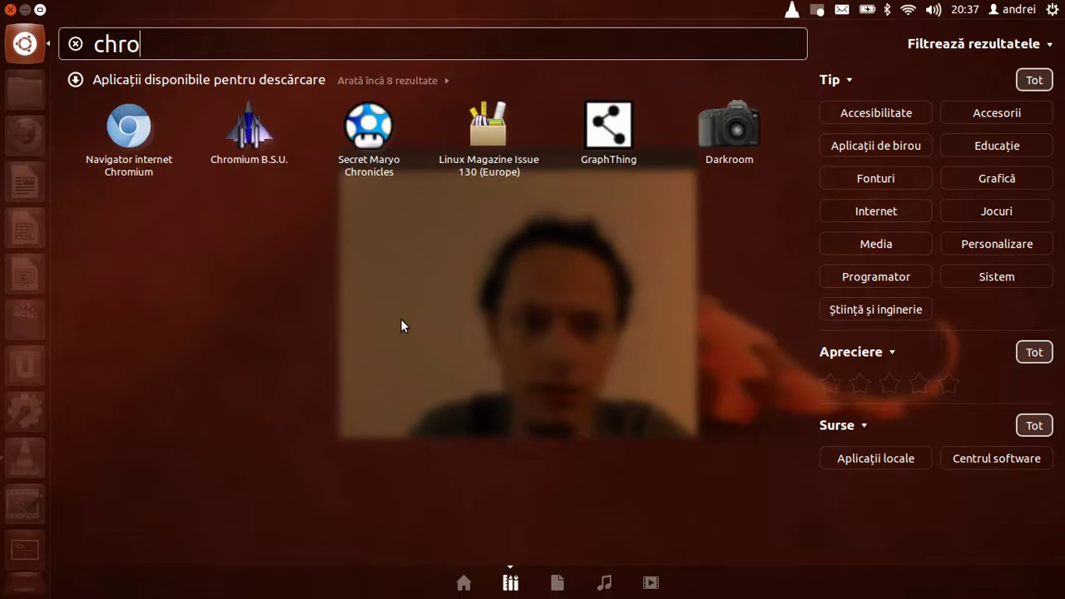
Step: View the Dash's files and folders lens together with its result filters
{"action": "left_click", "coordinate": [556, 584]}
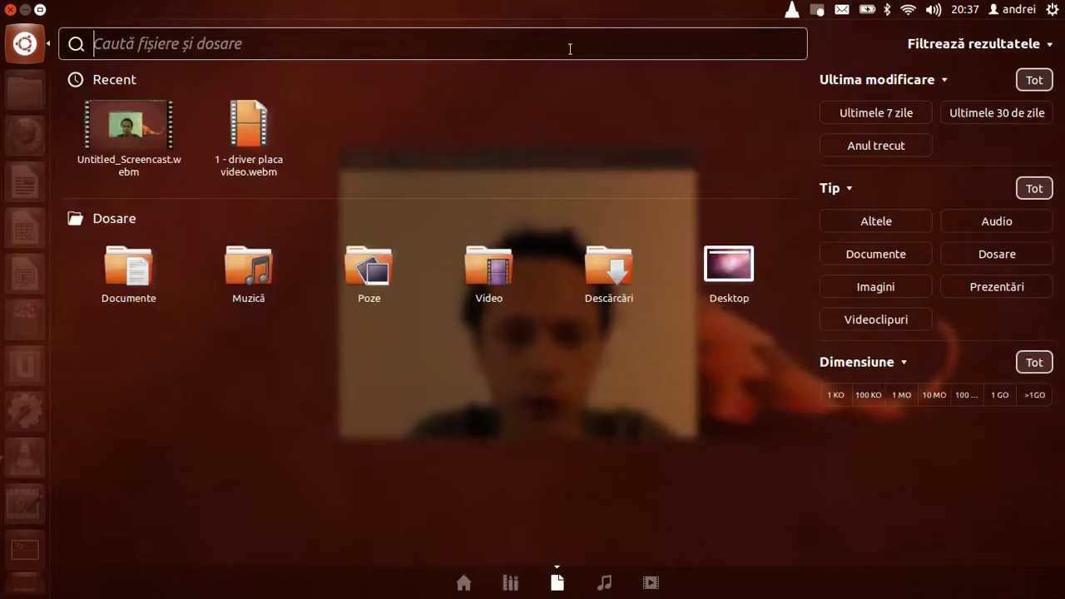
{"action": "left_click", "coordinate": [1017, 50]}
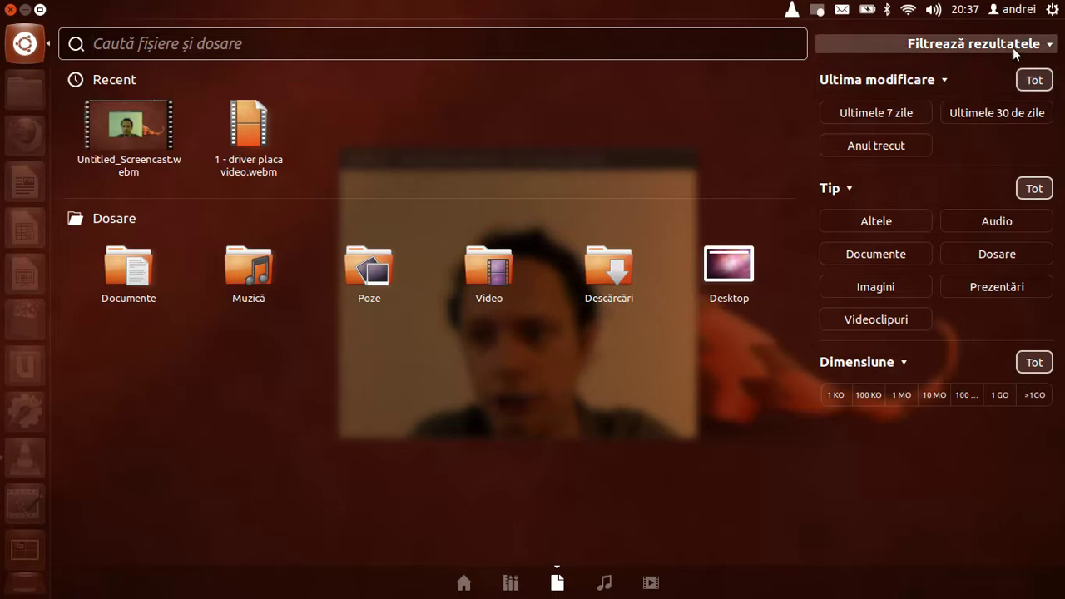
{"action": "left_click", "coordinate": [1017, 50]}
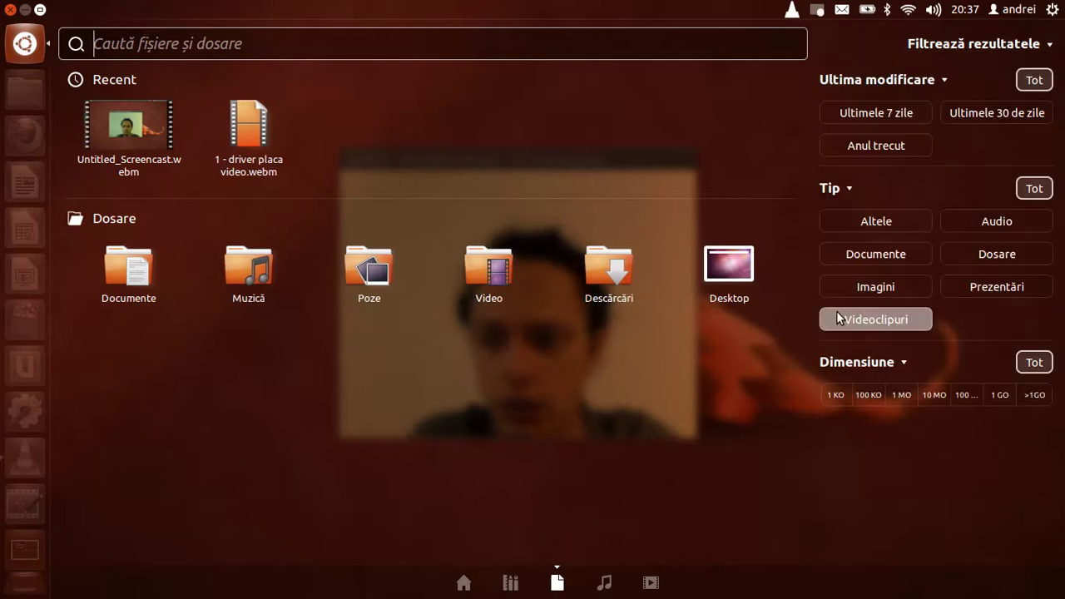
Step: View the Dash's music lens, and restrict the video lens to the TED Talks source
{"action": "left_click", "coordinate": [605, 583]}
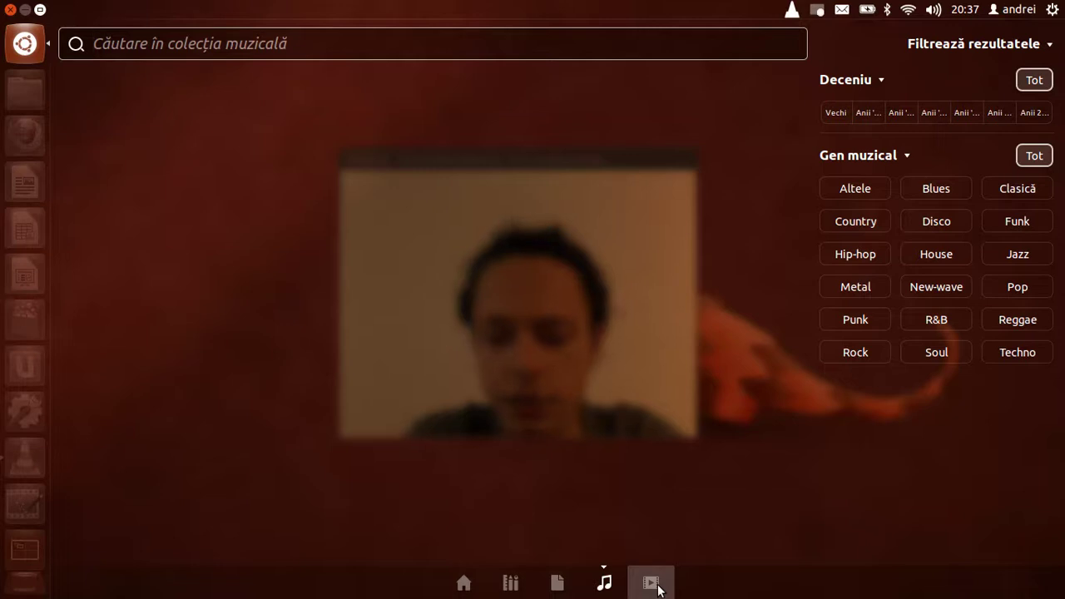
{"action": "left_click", "coordinate": [653, 583]}
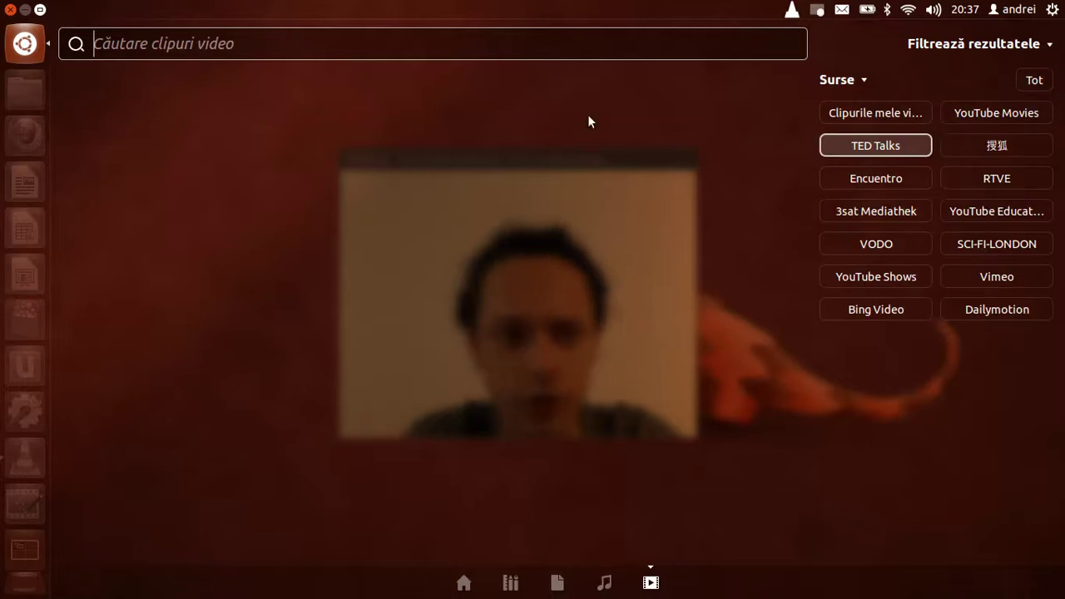
{"action": "left_click", "coordinate": [872, 147]}
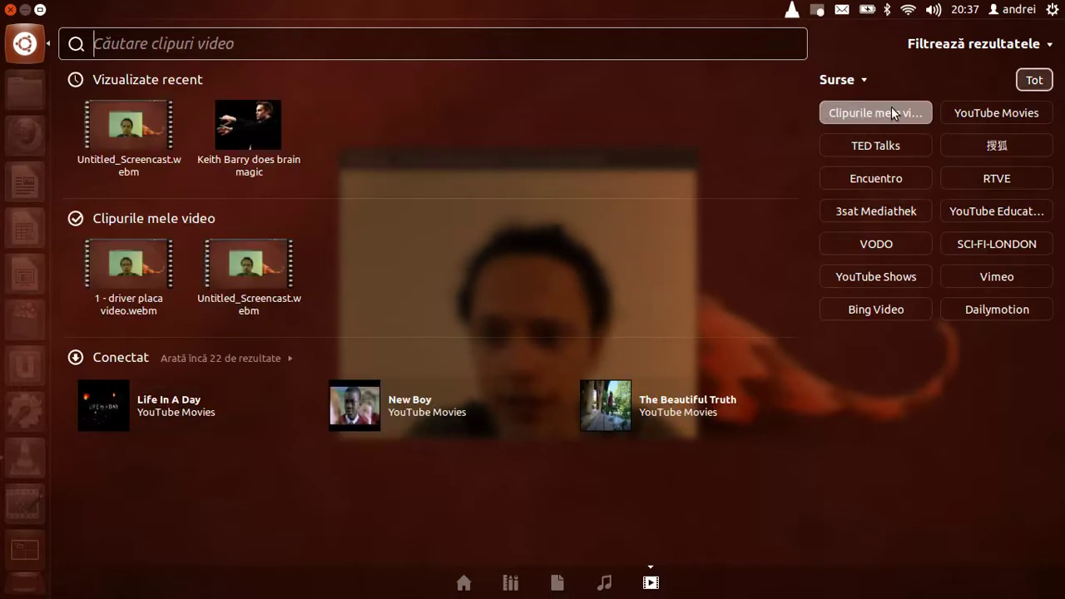
{"action": "left_click", "coordinate": [898, 144]}
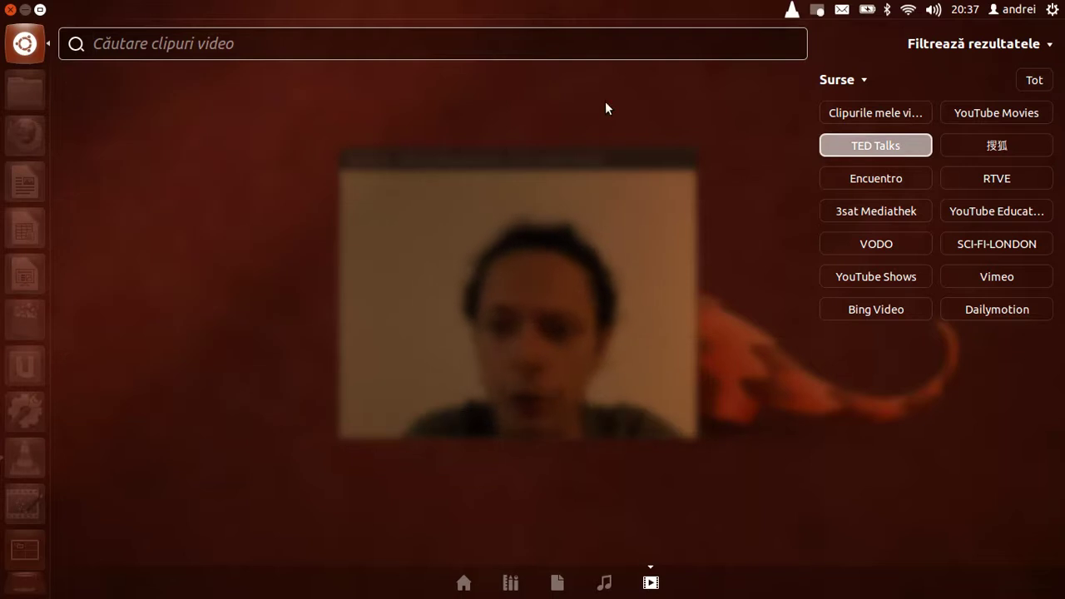
Step: View the first TED Talks result for "brain" in Firefox, and close the browser window
{"action": "type", "text": "brain"}
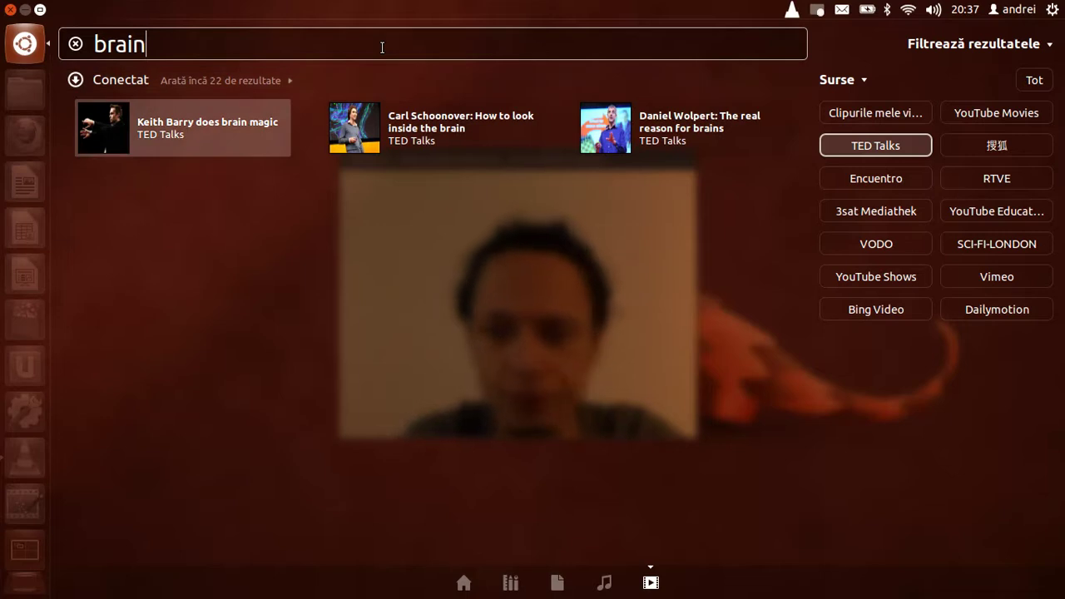
{"action": "key", "text": "Return"}
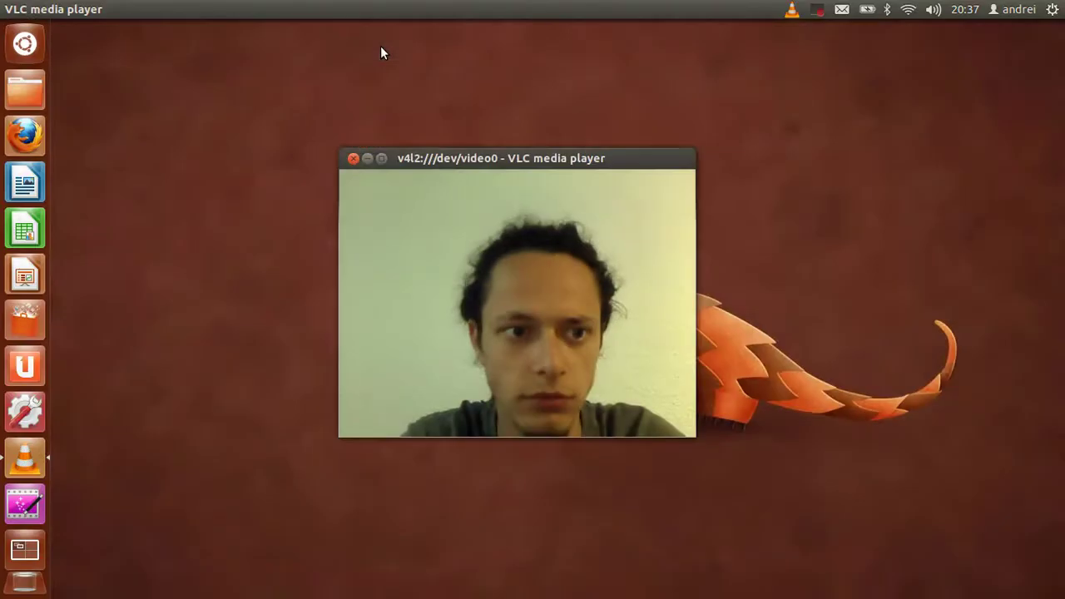
{"action": "key", "text": "super+w"}
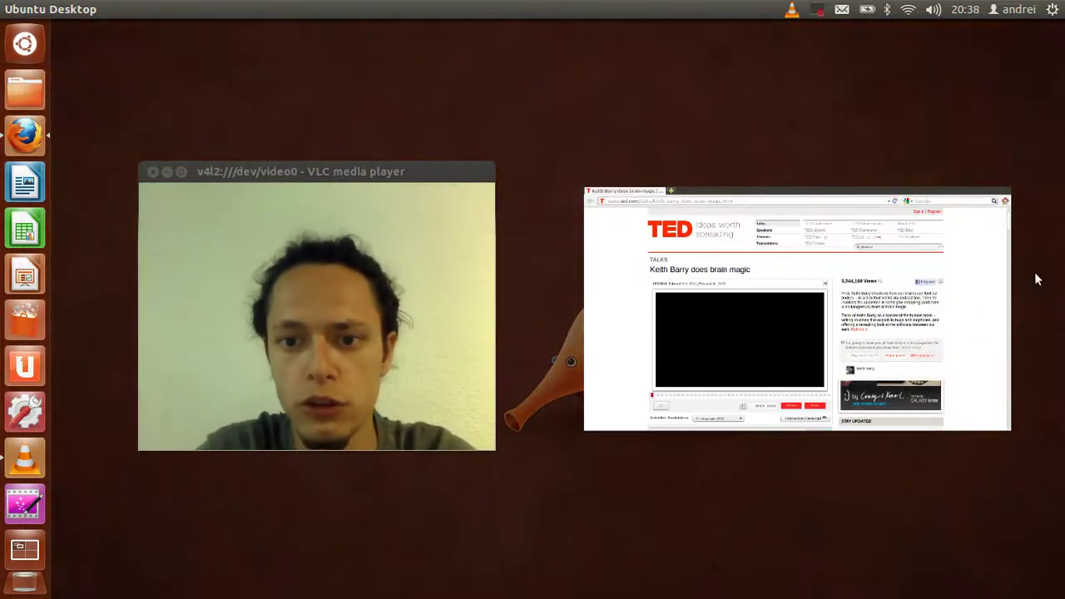
{"action": "left_click", "coordinate": [628, 284]}
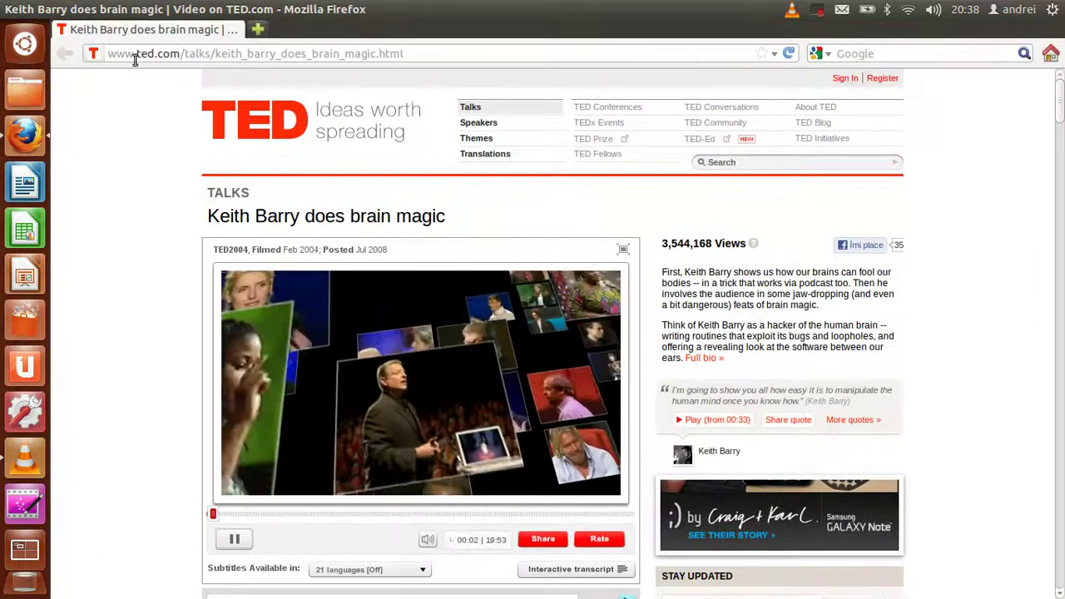
{"action": "left_click", "coordinate": [12, 11]}
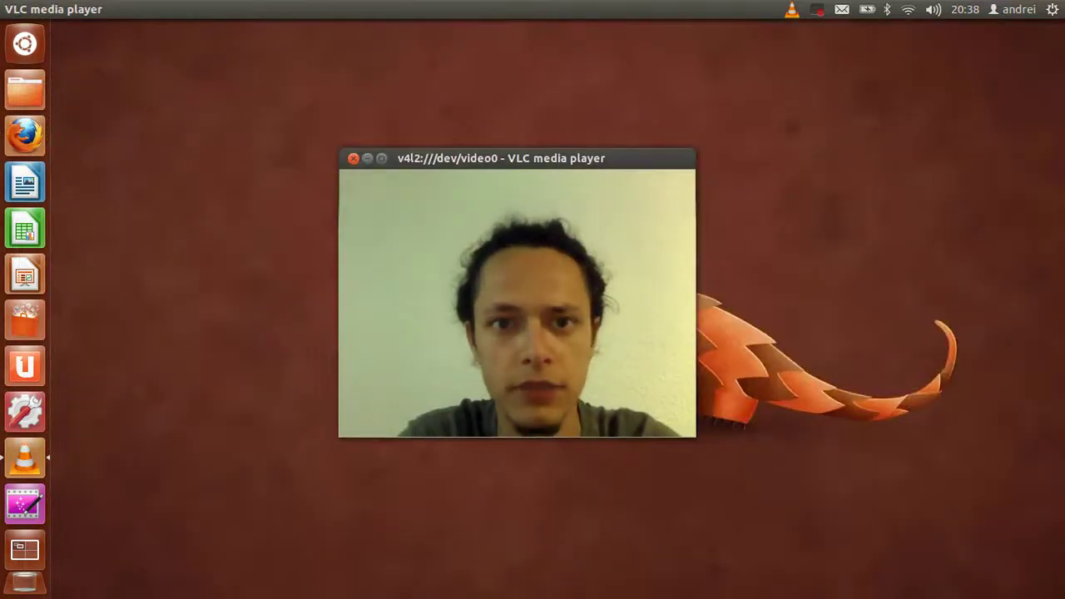
Step: Open the Dash home view, reduce it from full screen to its smaller size, and close it
{"action": "left_click", "coordinate": [25, 43]}
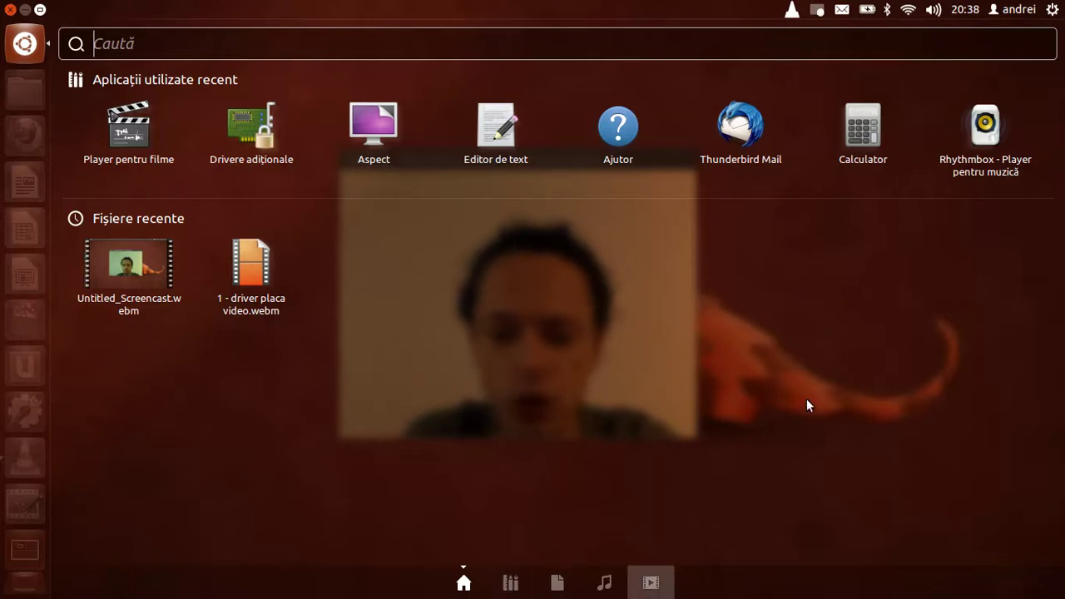
{"action": "left_click", "coordinate": [915, 458]}
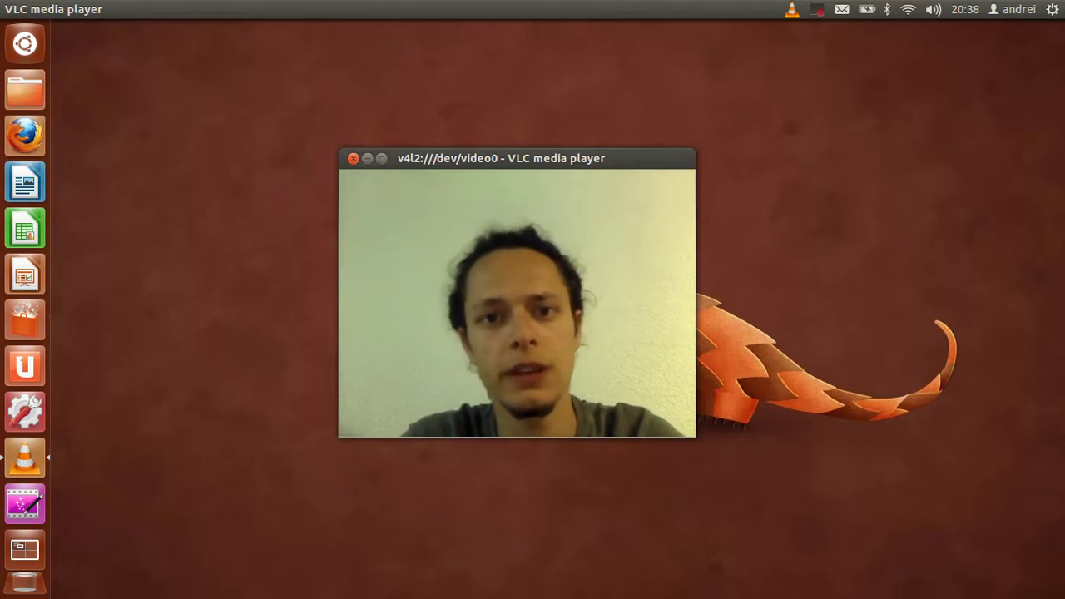
{"action": "left_click", "coordinate": [23, 43]}
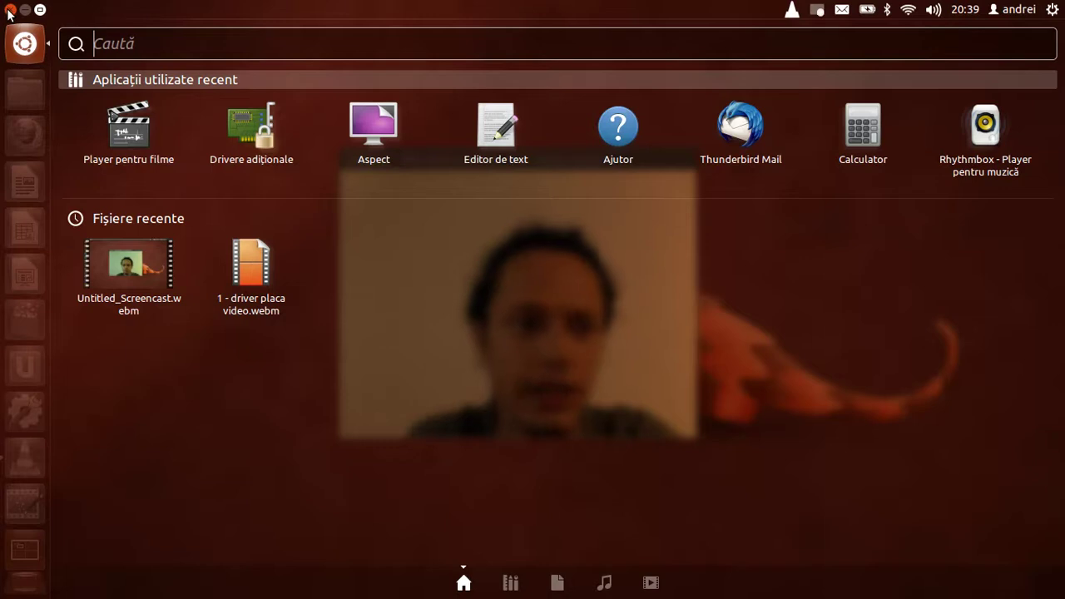
{"action": "left_click", "coordinate": [40, 10]}
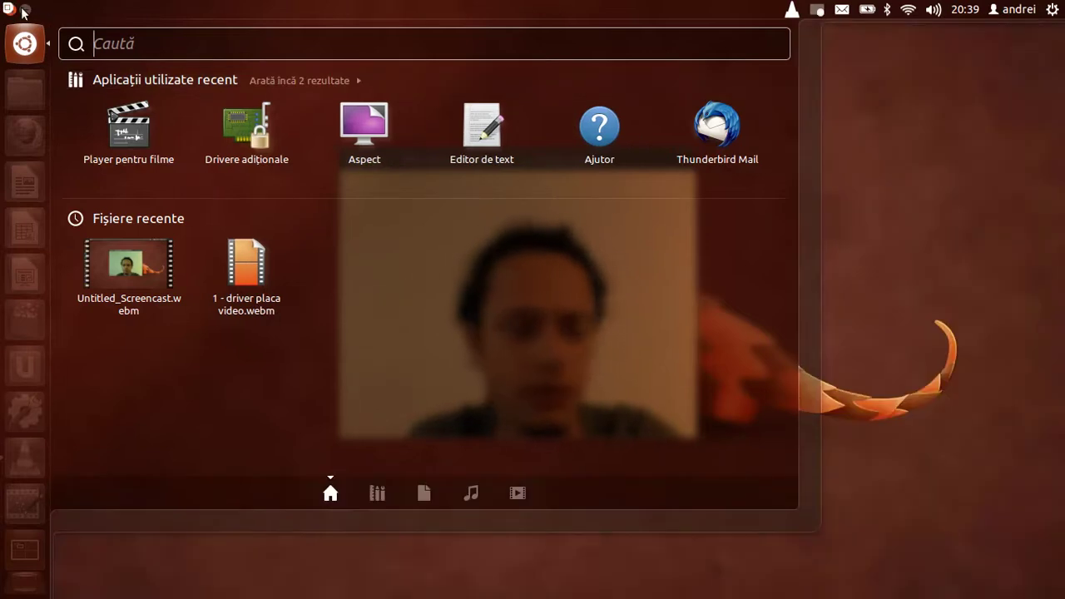
{"action": "left_click", "coordinate": [8, 8]}
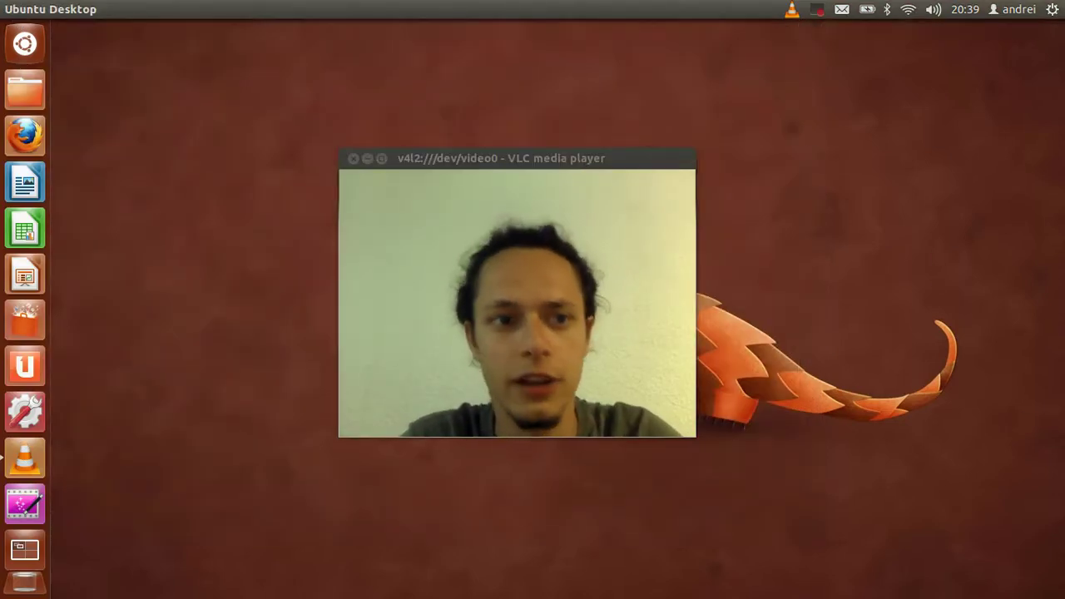
Step: Open the HUD for entering application commands
{"action": "key", "text": "alt"}
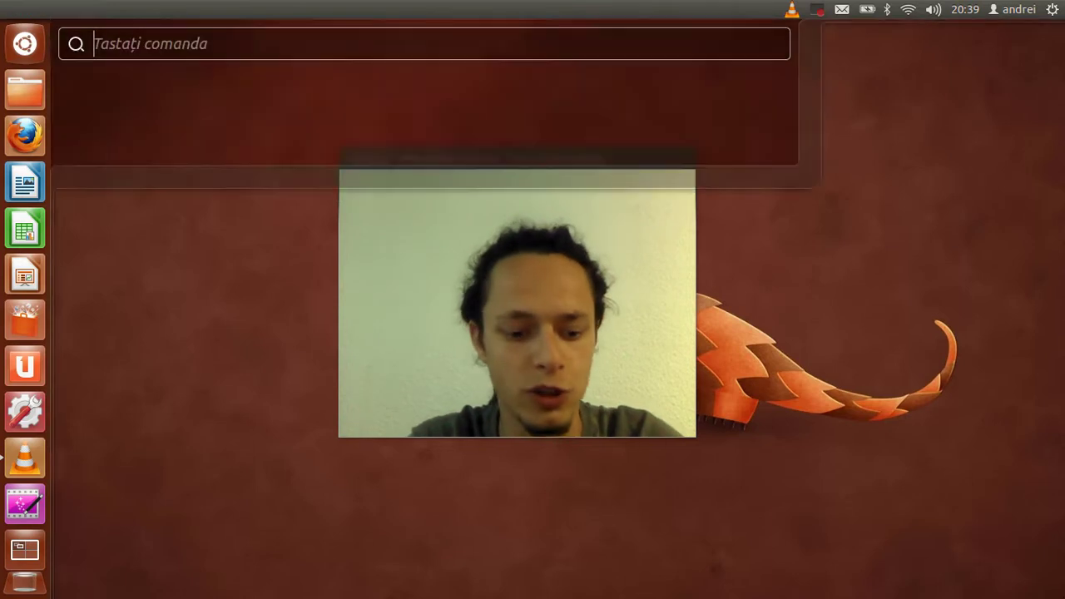